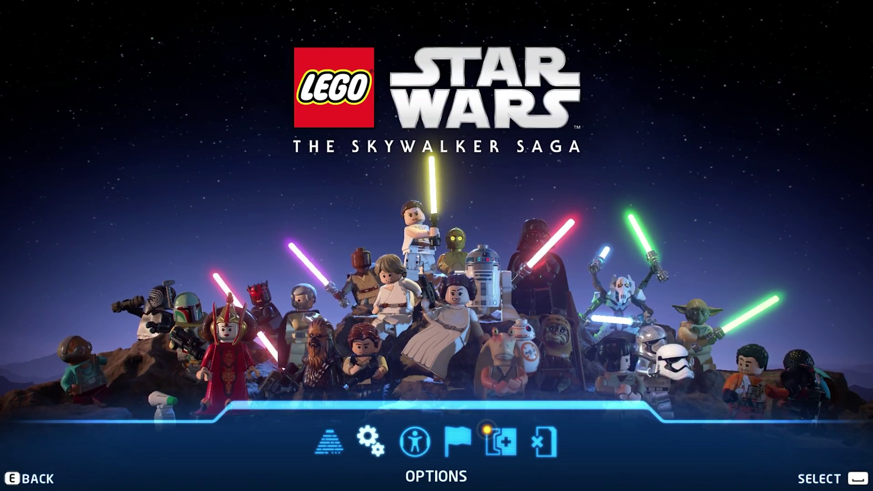
Step: Open the game's Video Options page from its main options
{"action": "key", "text": "space"}
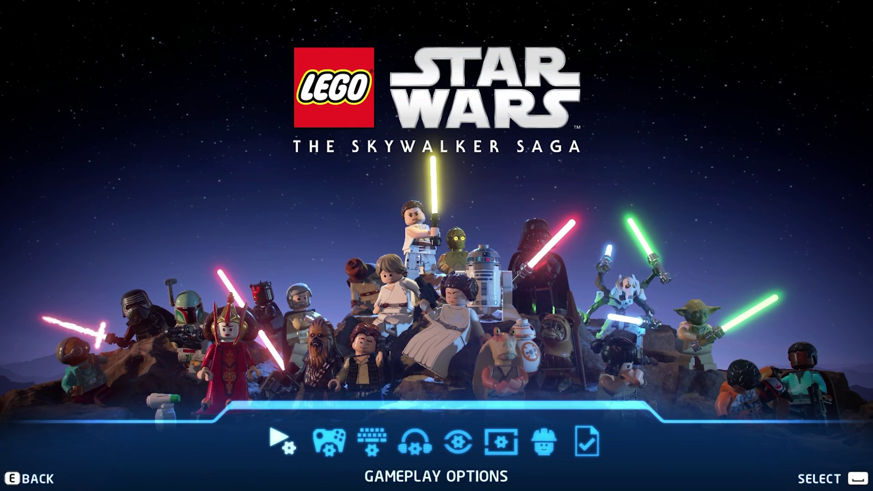
{"action": "key", "text": "Right"}
{"action": "key", "text": "Right"}
{"action": "key", "text": "Right"}
{"action": "key", "text": "Right"}
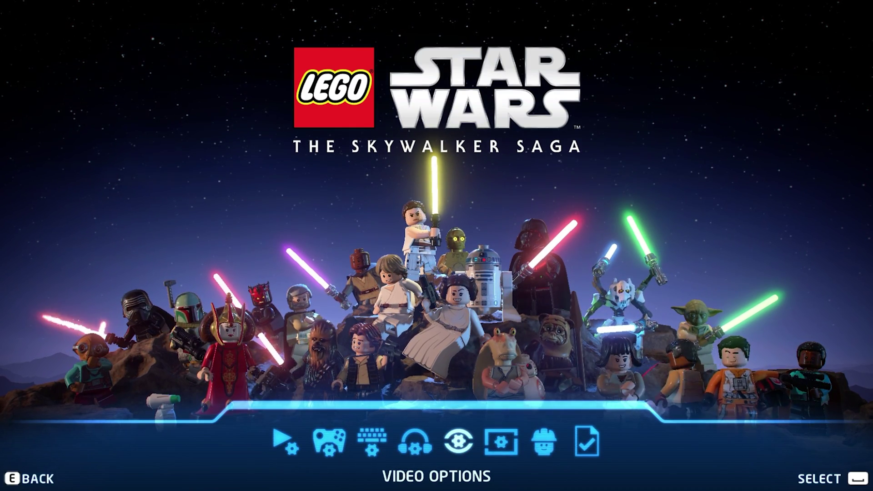
{"action": "key", "text": "space"}
Step: Look through the available screen resolutions and return to 1920 x 1080
{"action": "key", "text": "Down"}
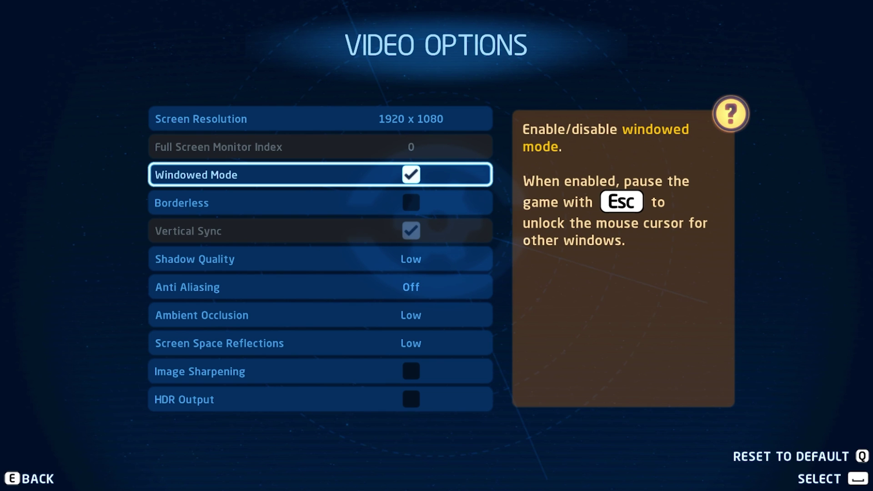
{"action": "key", "text": "Up"}
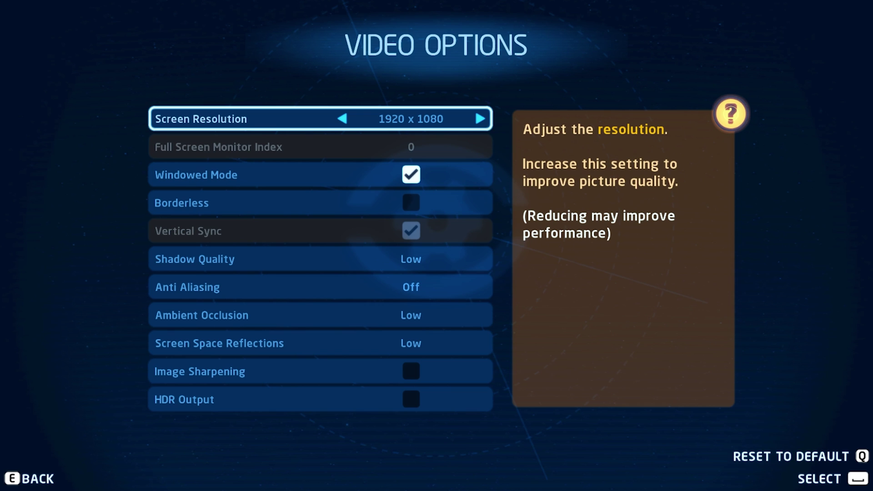
{"action": "key", "text": "Right"}
{"action": "key", "text": "Right"}
{"action": "key", "text": "Left"}
{"action": "key", "text": "Left"}
Step: Turn off Windowed Mode and Vertical Sync in the video options
{"action": "key", "text": "Down"}
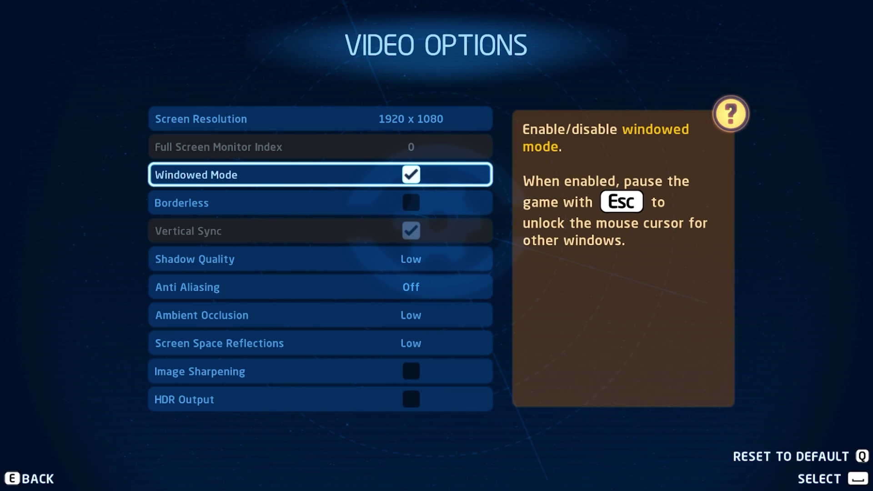
{"action": "key", "text": "space"}
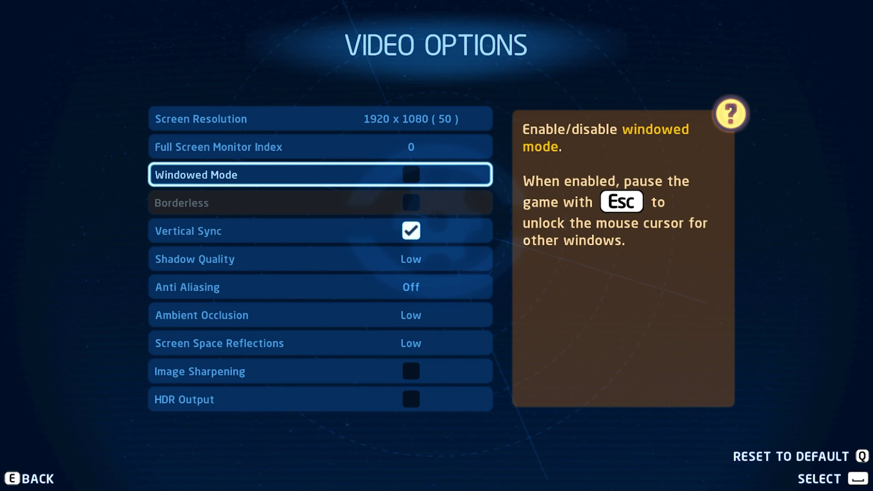
{"action": "key", "text": "Down"}
{"action": "key", "text": "space"}
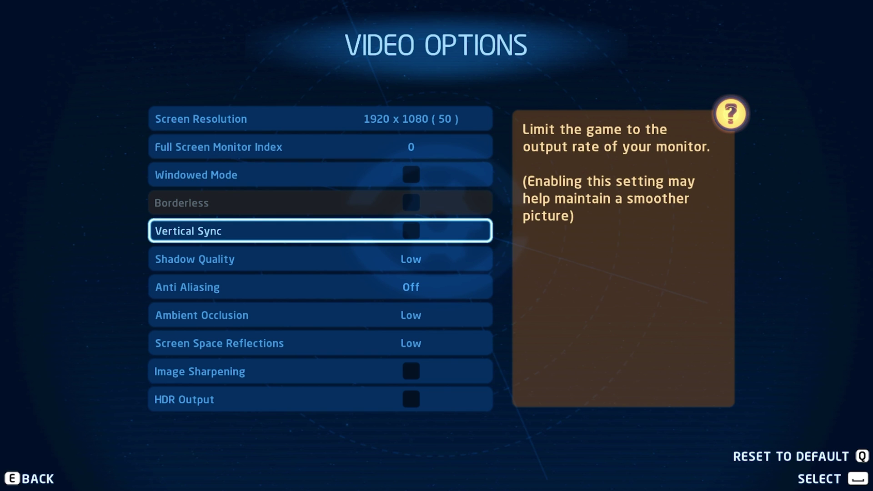
Step: Keep Shadow Quality, Ambient Occlusion and Screen Space Reflections on Low with Anti Aliasing Off, and leave the video options
{"action": "key", "text": "Down"}
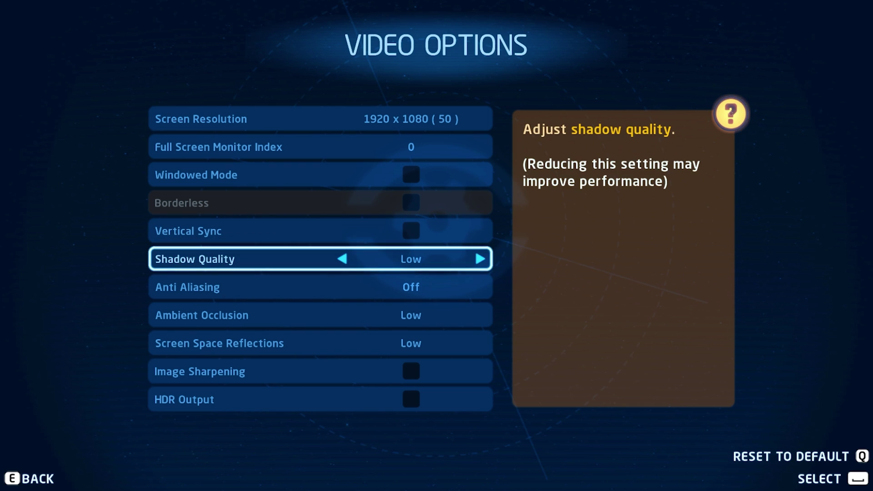
{"action": "key", "text": "Down"}
{"action": "key", "text": "Down"}
{"action": "key", "text": "Left"}
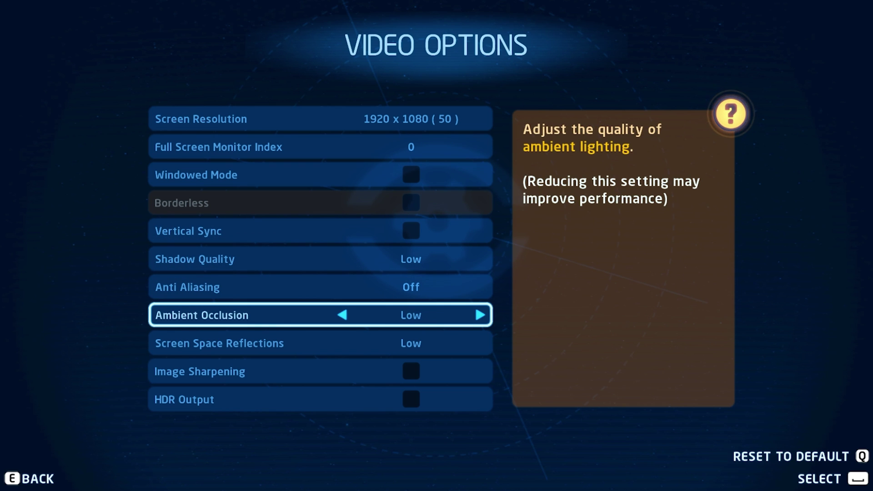
{"action": "key", "text": "Down"}
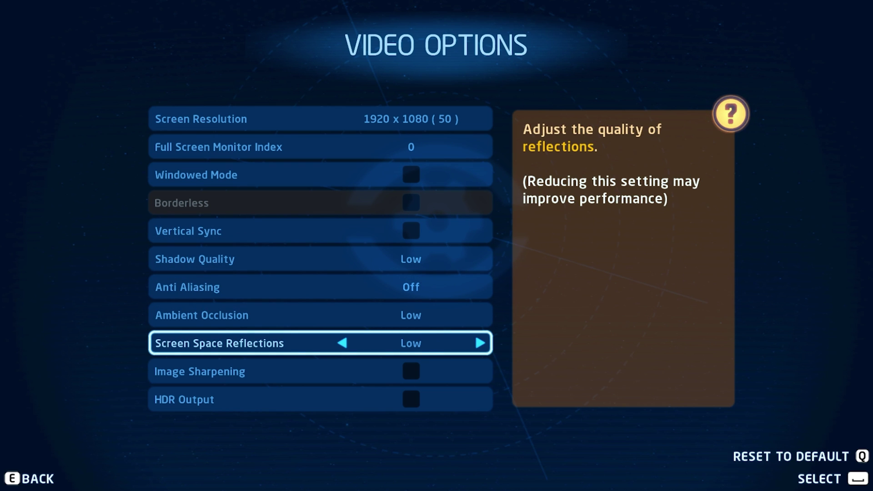
{"action": "key", "text": "Down"}
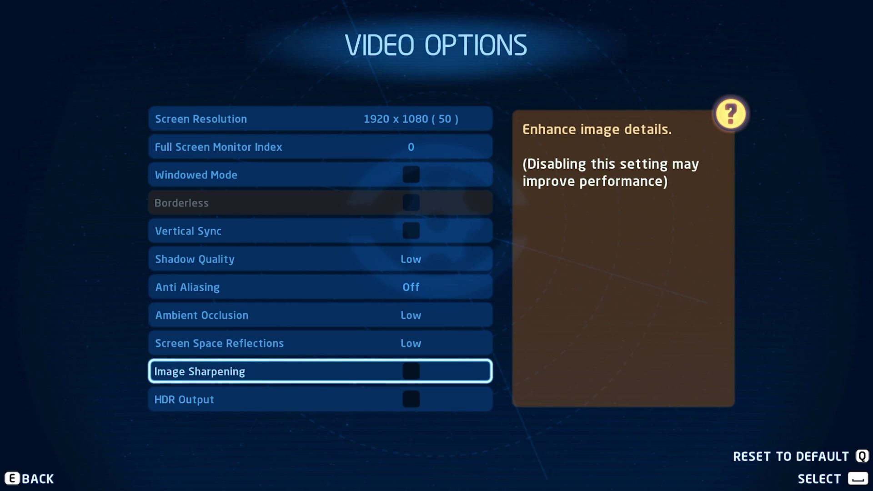
{"action": "key", "text": "e"}
{"action": "key", "text": "space"}
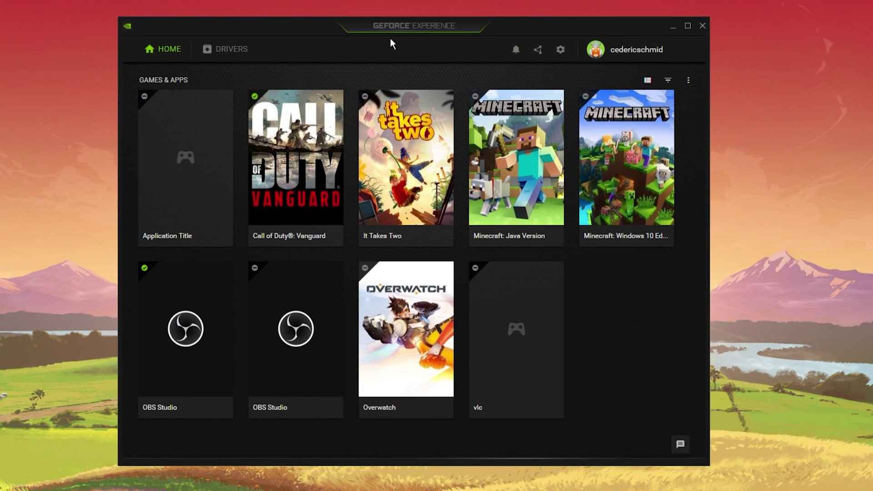
Step: Search Windows for AMD Radeon Software
{"action": "key", "text": "super"}
{"action": "type", "text": "amd"}
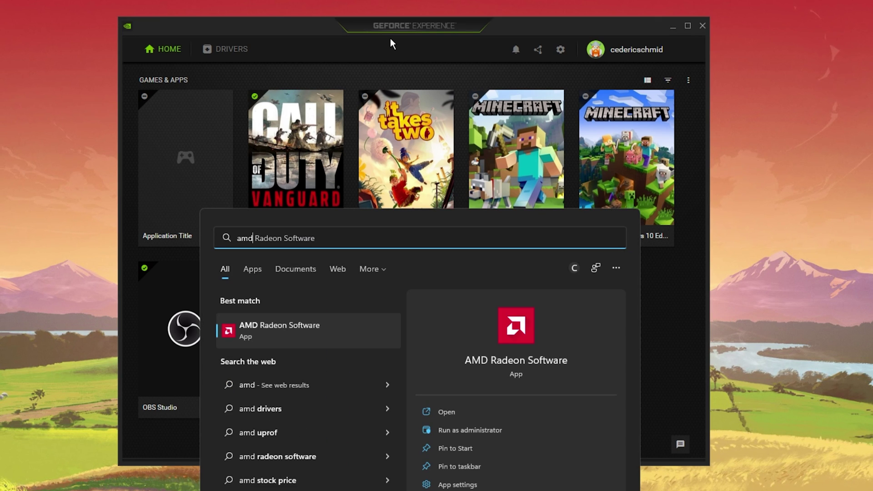
{"action": "key", "text": "Return"}
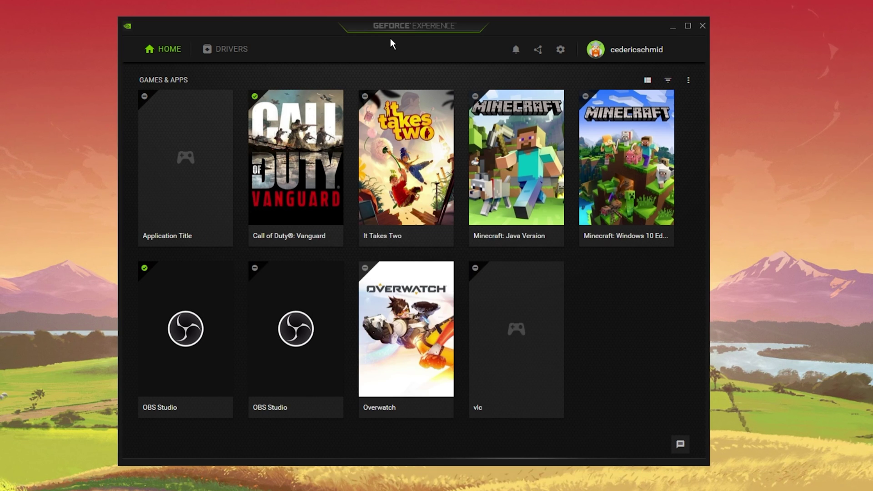
Step: Check the available Game Ready driver and the Image Scaling settings in GeForce Experience, and close it
{"action": "left_click", "coordinate": [240, 57]}
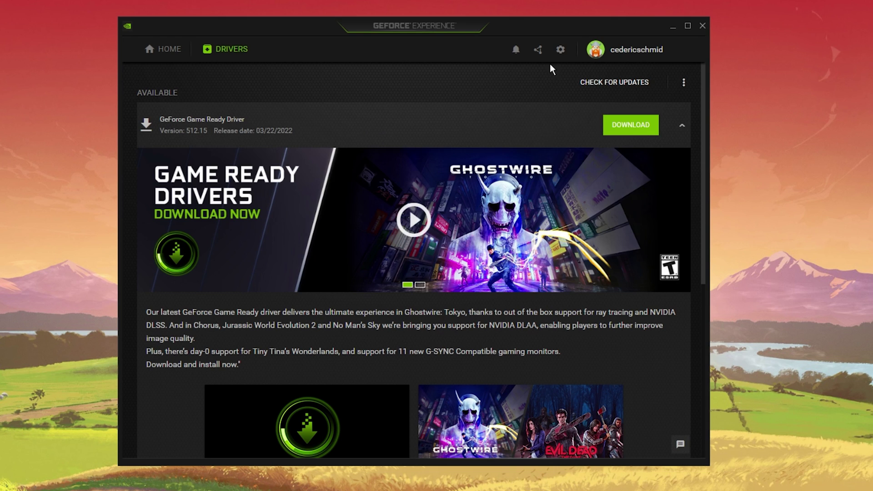
{"action": "left_click", "coordinate": [560, 49]}
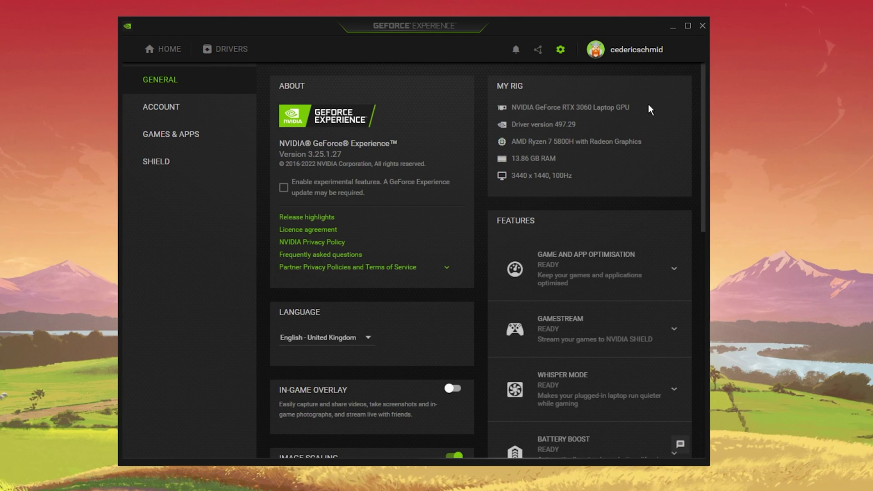
{"action": "left_click_drag", "start_coordinate": [704, 91], "coordinate": [699, 190]}
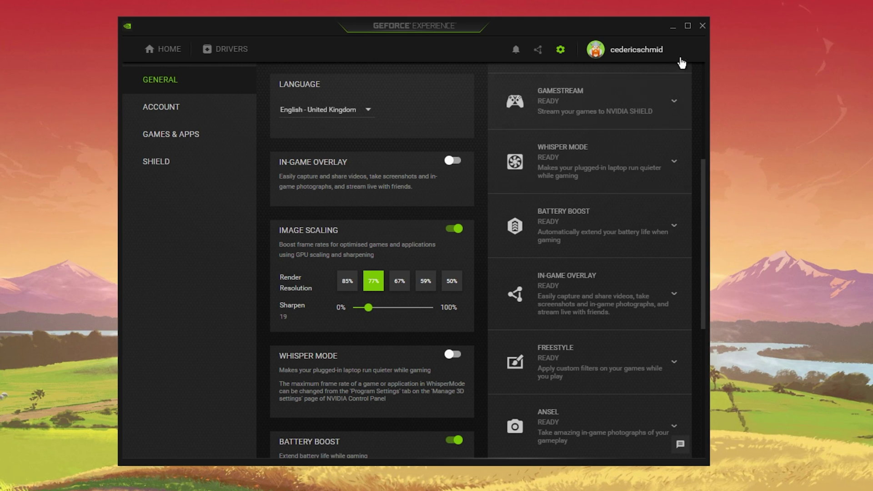
{"action": "left_click", "coordinate": [702, 26]}
Step: Open the Windows Update settings and check for updates
{"action": "key", "text": "super"}
{"action": "type", "text": "update"}
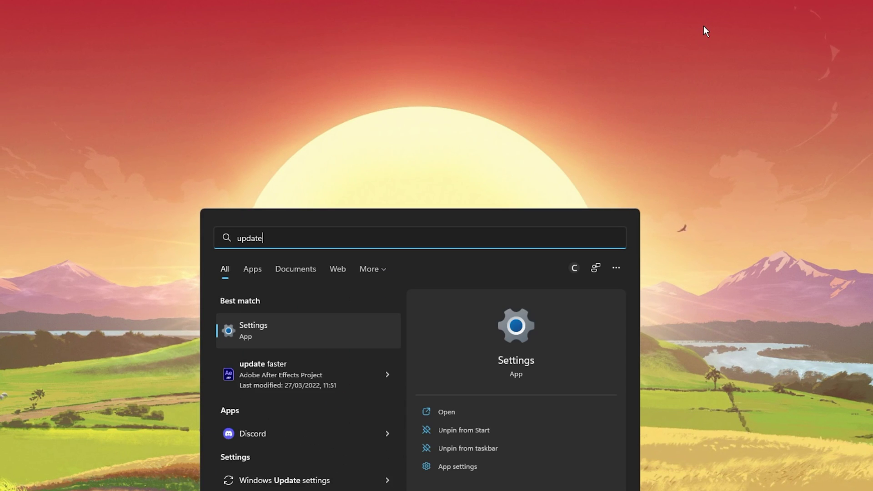
{"action": "key", "text": "Return"}
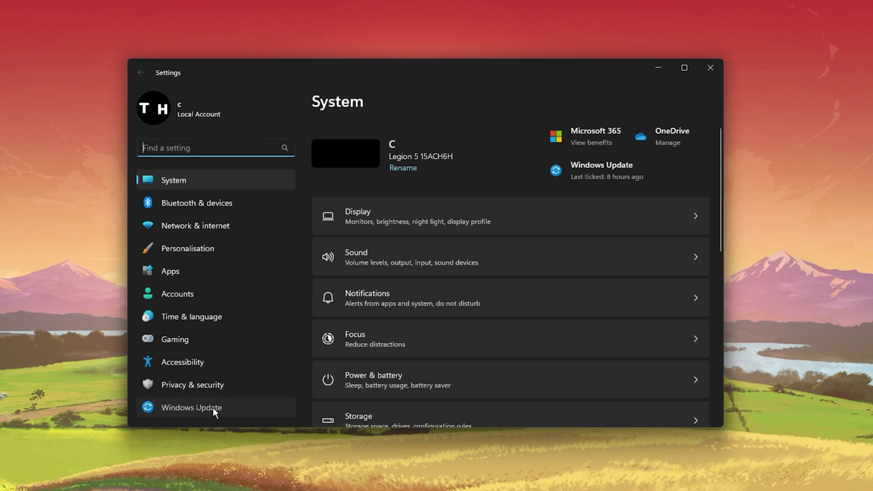
{"action": "left_click", "coordinate": [212, 407]}
{"action": "left_click", "coordinate": [636, 155]}
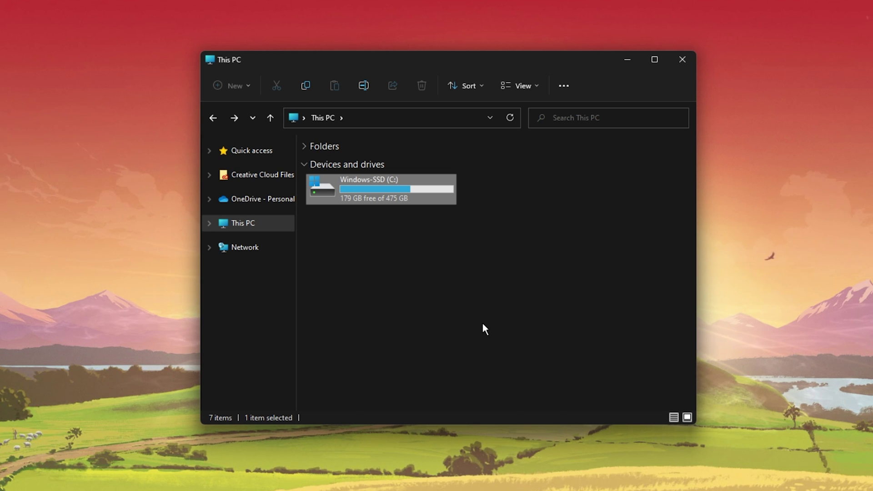
Step: In File Explorer, open the LEGO Star Wars - The Skywalker Saga folder on C: under Program Files (x86)\Steam\steamapps\common
{"action": "key", "text": "Return"}
{"action": "key", "text": "Return"}
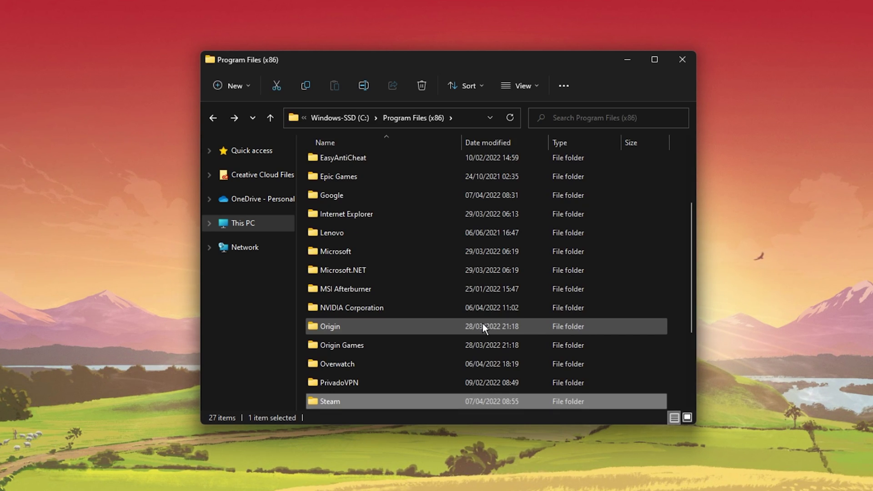
{"action": "key", "text": "Return"}
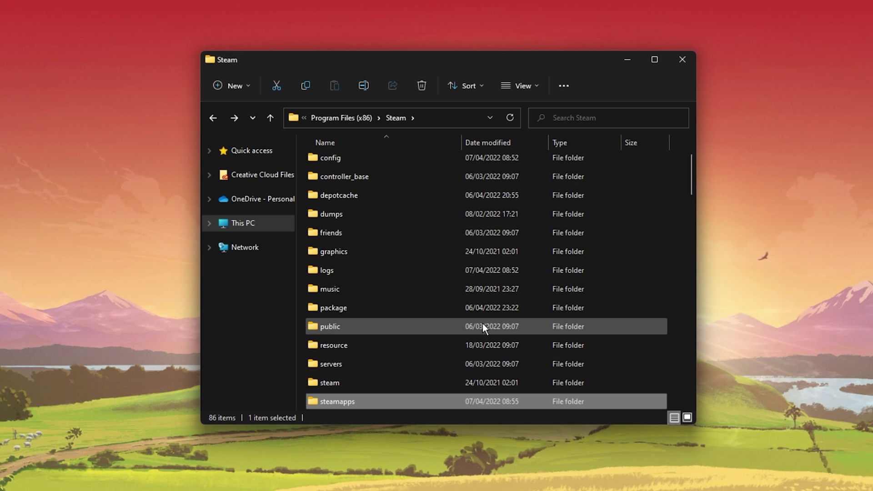
{"action": "key", "text": "Return"}
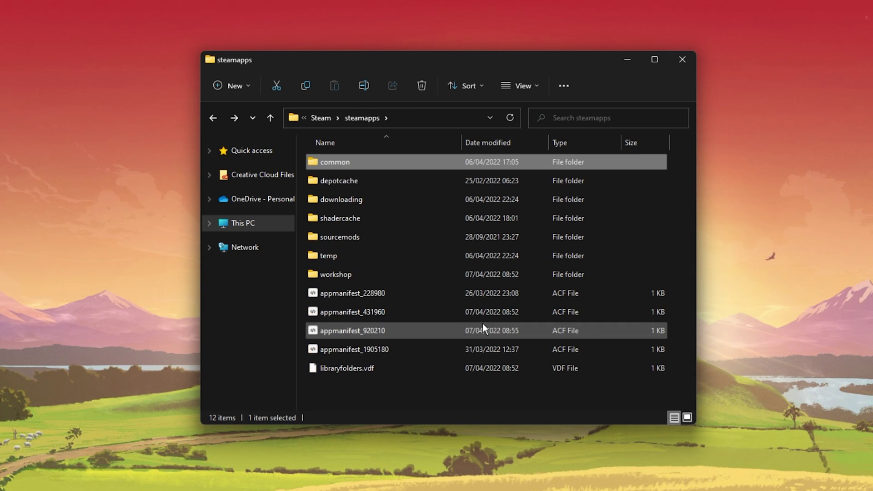
{"action": "key", "text": "Return"}
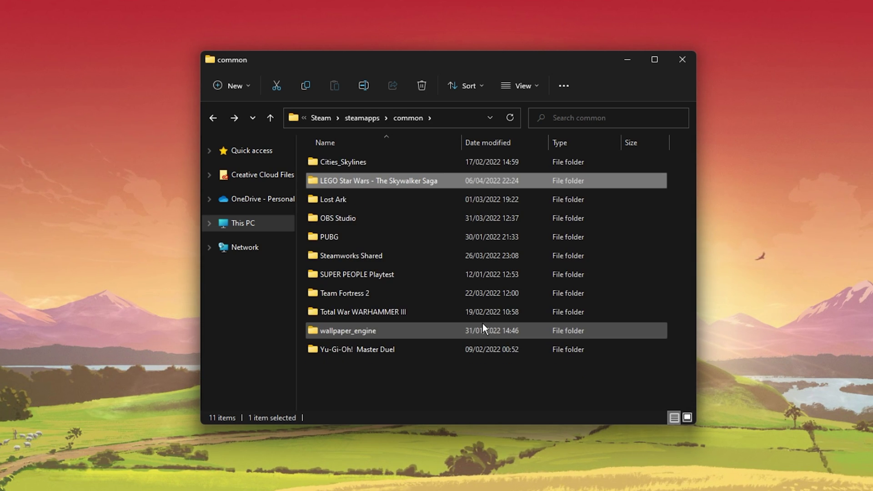
{"action": "key", "text": "Return"}
Step: Make sure full-screen optimisations are disabled in the compatibility properties of LEGOSTARWARSSKYWALKERSAGA_DX11, and close the properties
{"action": "scroll", "coordinate": [483, 326], "scroll_direction": "down", "scroll_amount": 1}
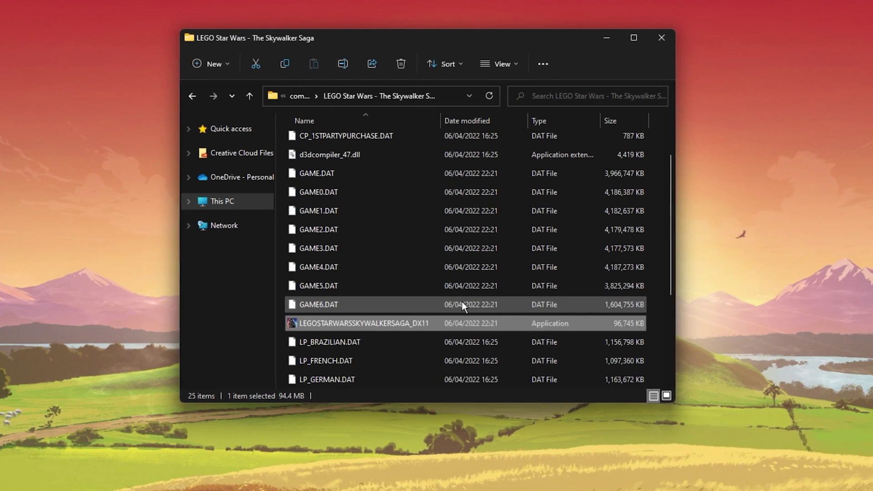
{"action": "right_click", "coordinate": [453, 350]}
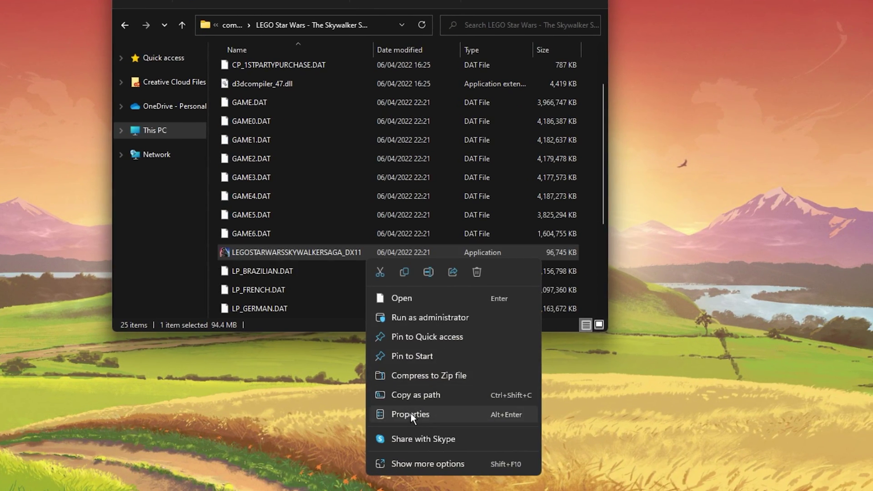
{"action": "left_click", "coordinate": [410, 414]}
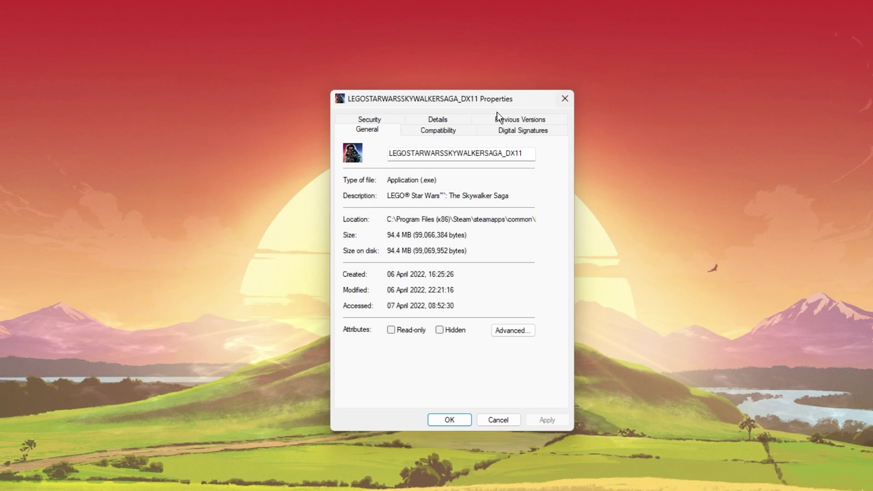
{"action": "left_click", "coordinate": [453, 131]}
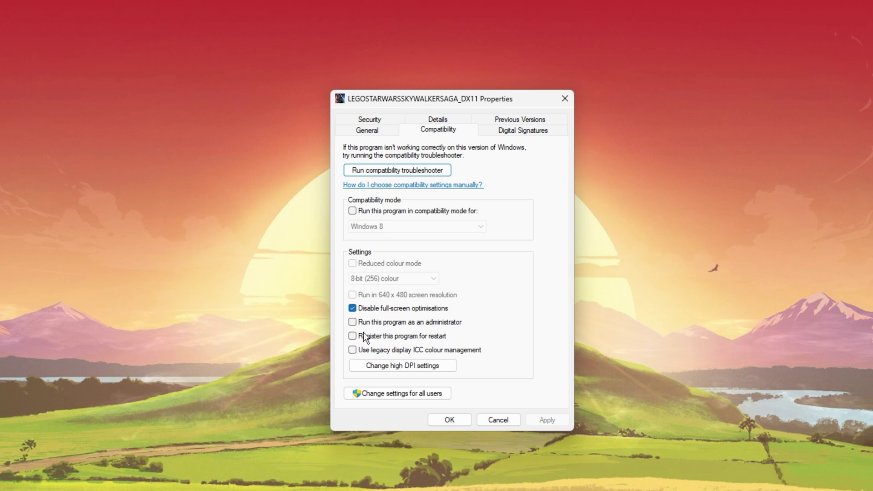
{"action": "left_click", "coordinate": [501, 421]}
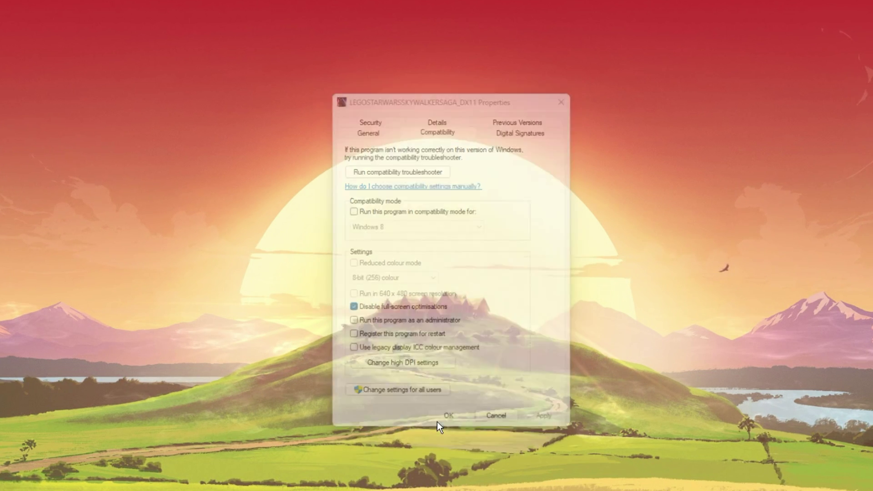
Step: In the Windows display settings, keep the scale at the recommended 100% and the display resolution at 3440 × 1440
{"action": "right_click", "coordinate": [403, 199]}
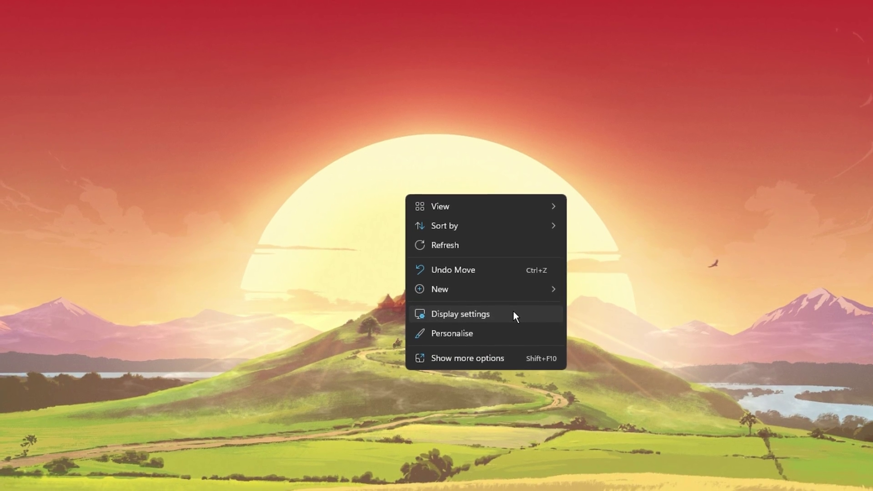
{"action": "left_click", "coordinate": [513, 314]}
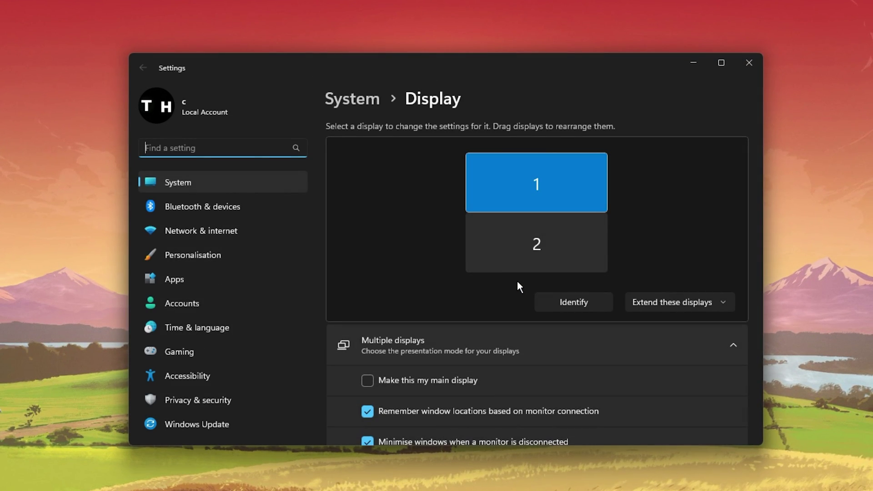
{"action": "scroll", "coordinate": [517, 282], "scroll_direction": "down", "scroll_amount": 10}
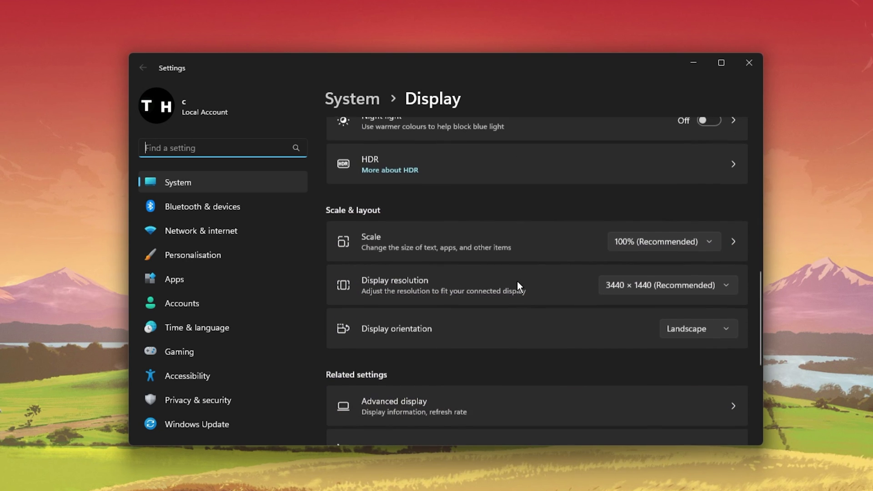
{"action": "left_click", "coordinate": [708, 237]}
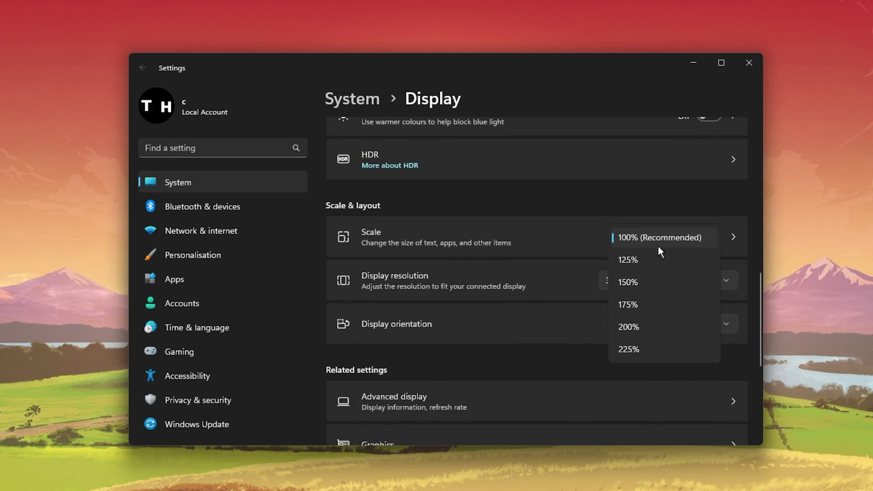
{"action": "left_click", "coordinate": [599, 239]}
{"action": "left_click", "coordinate": [714, 286]}
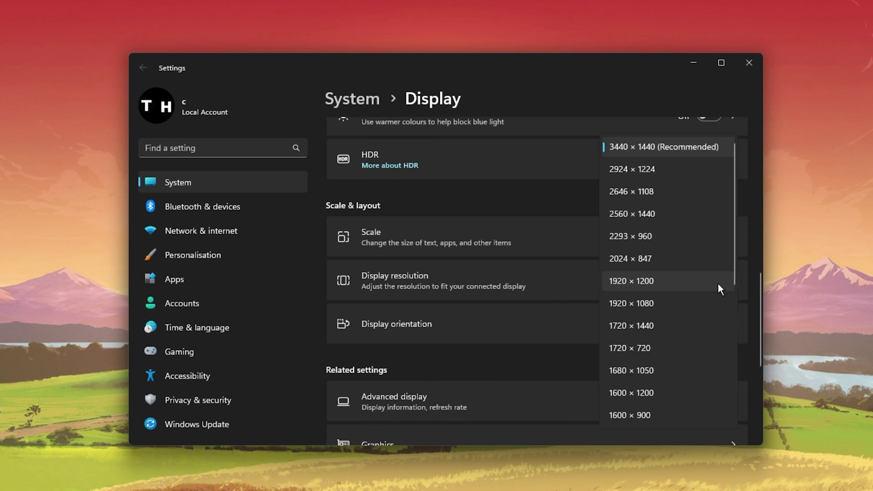
{"action": "left_click", "coordinate": [658, 142]}
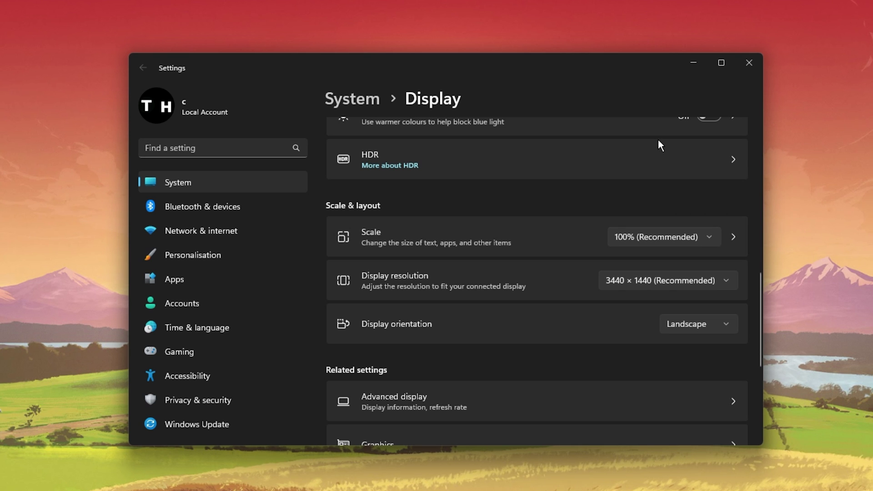